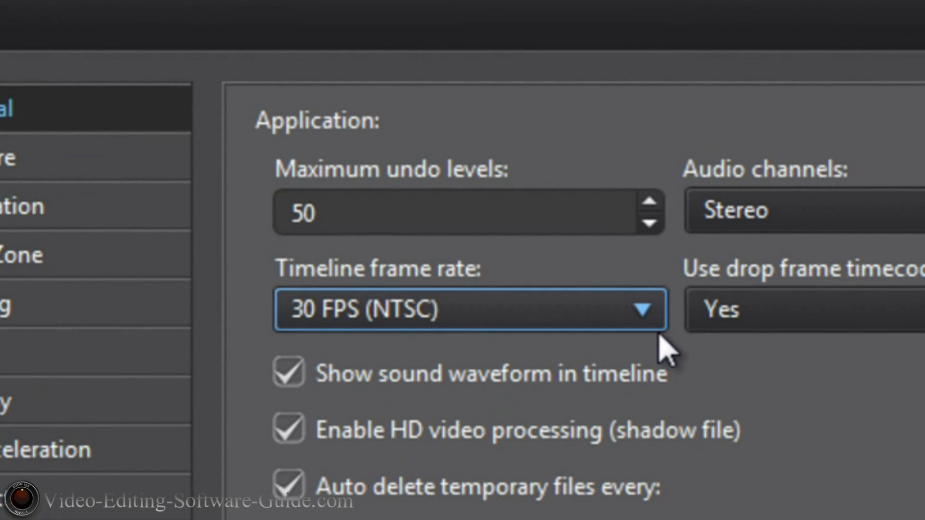
# Set the project's timeline frame rate to 24 FPS (Film) and apply the preference change
pyautogui.click(650, 332)
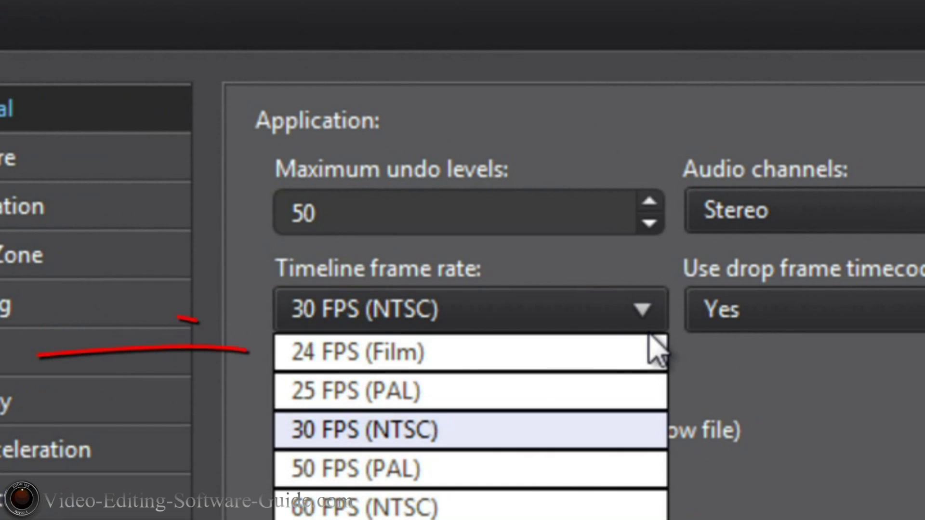
pyautogui.click(445, 377)
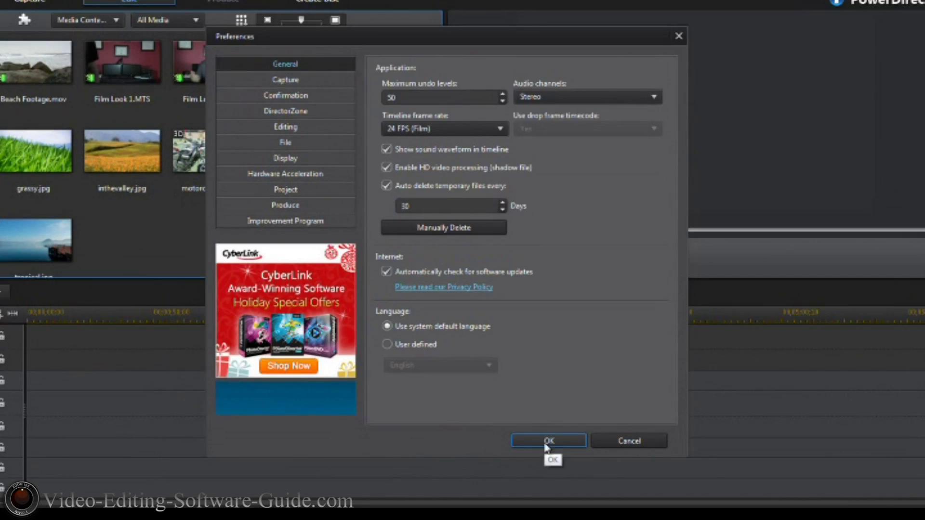
pyautogui.click(322, 327)
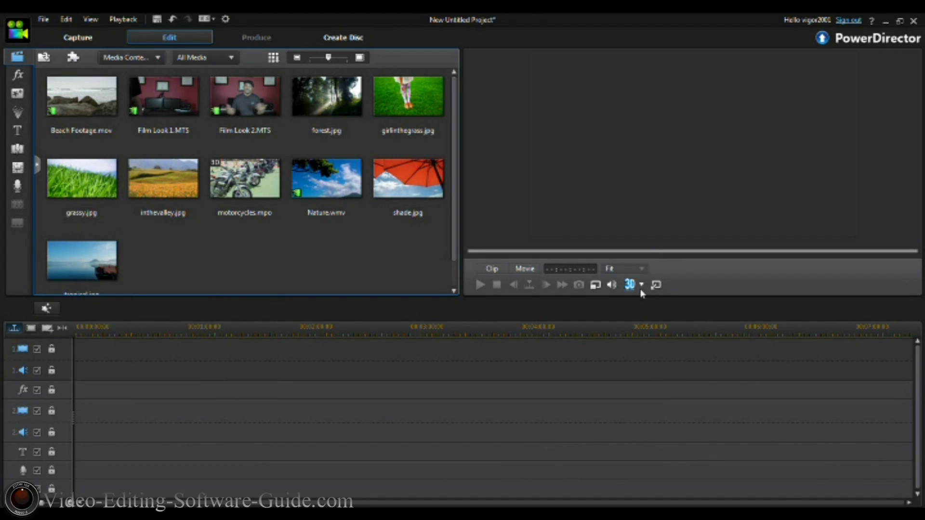
# Place Beach Footage.mov on the first video track and open its Fix / Enhance options with Color Adjustment
pyautogui.moveTo(91, 130)
pyautogui.mouseDown()
pyautogui.moveTo(83, 182)
pyautogui.moveTo(100, 359)
pyautogui.mouseUp()
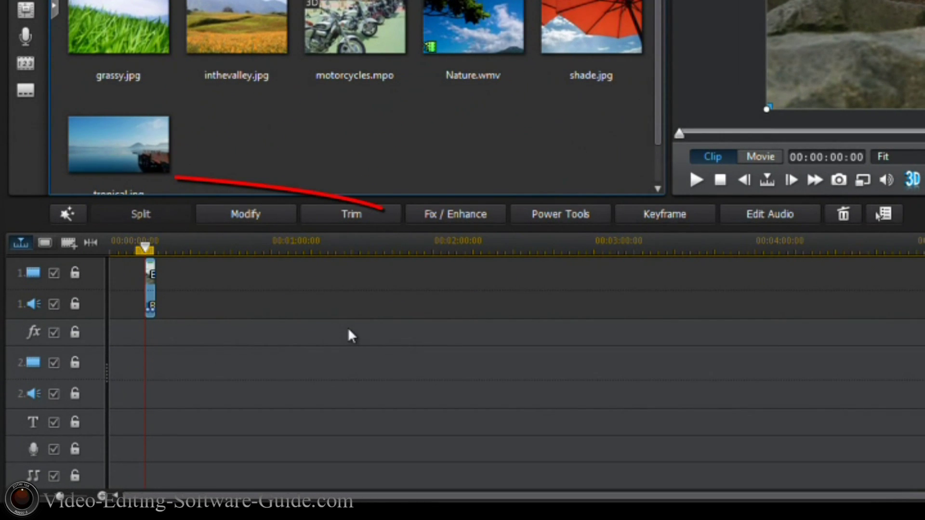
pyautogui.click(449, 220)
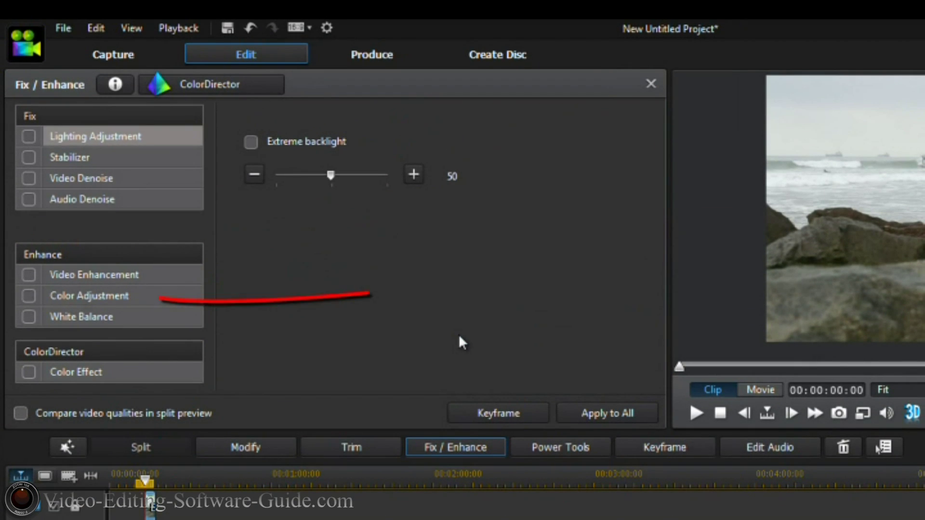
pyautogui.click(31, 297)
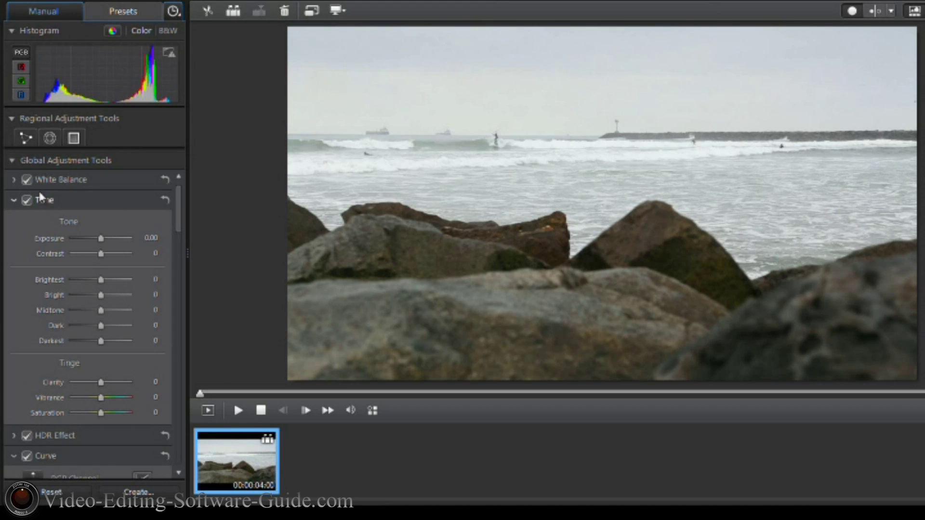
# Collapse the Curve and Detail sections of the global adjustments and expand the Tone section
pyautogui.click(11, 162)
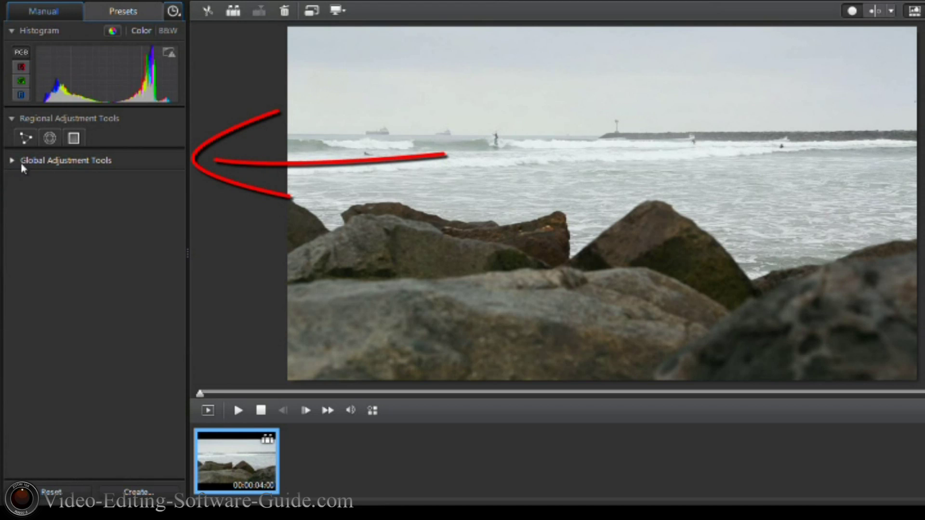
pyautogui.click(13, 164)
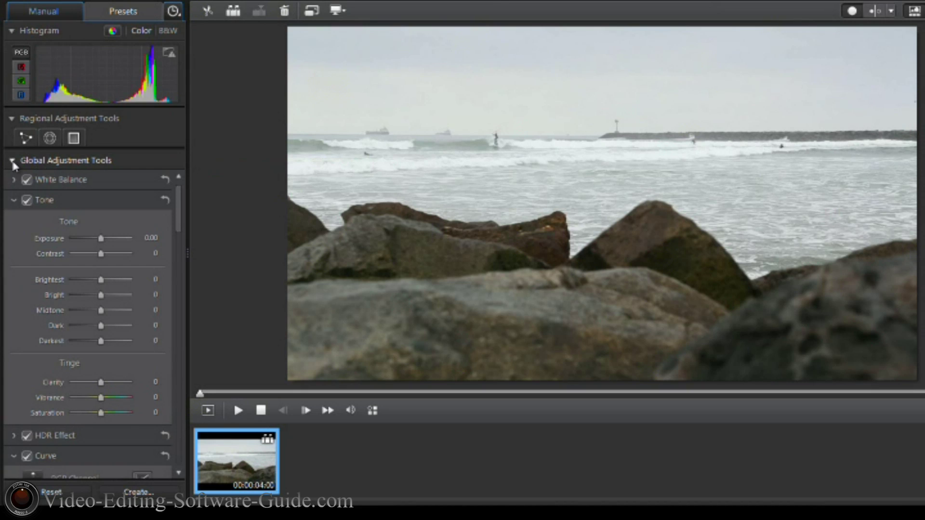
pyautogui.click(14, 200)
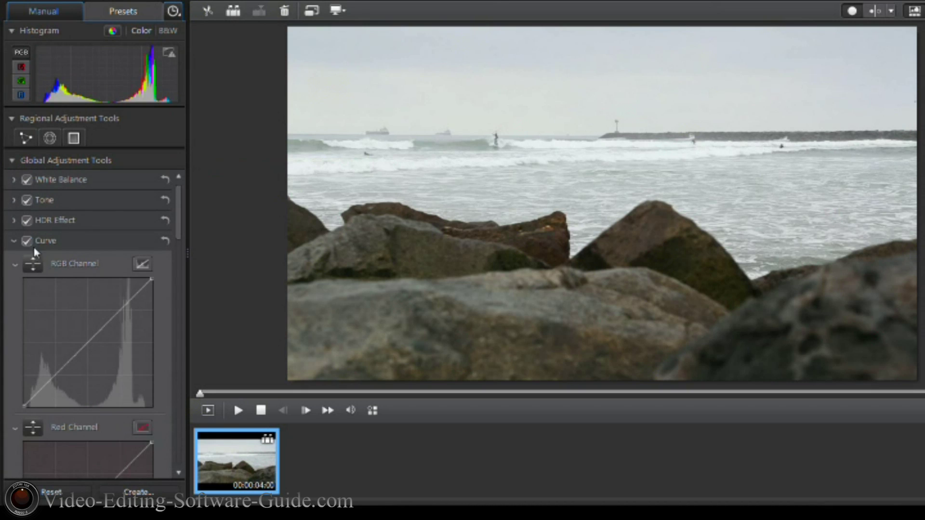
pyautogui.click(13, 241)
pyautogui.click(24, 261)
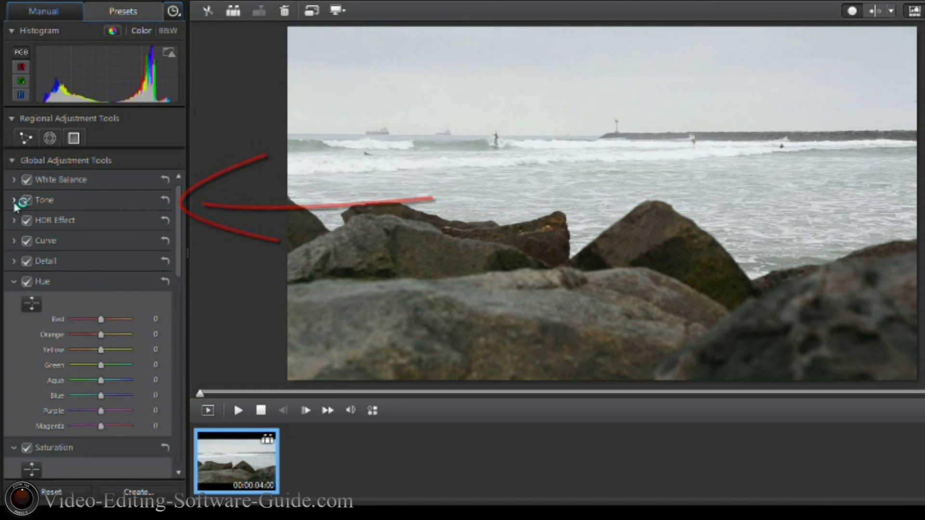
pyautogui.click(15, 201)
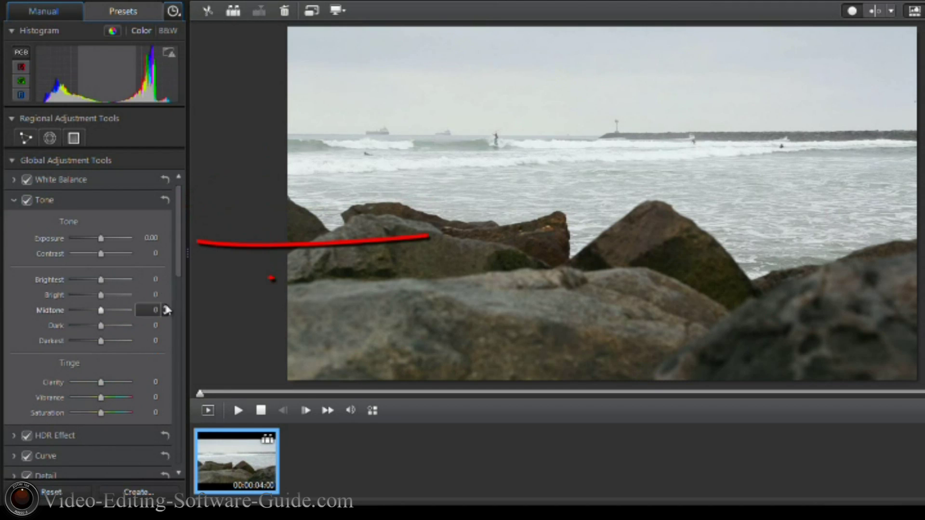
# Set the beach clip's exposure to 0.20
pyautogui.moveTo(101, 239); pyautogui.dragTo(103, 241)
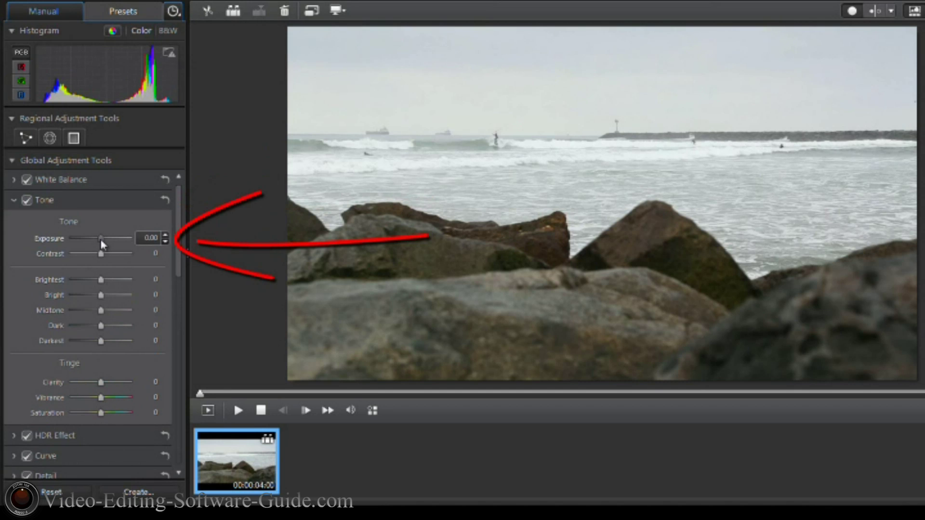
pyautogui.click(166, 234)
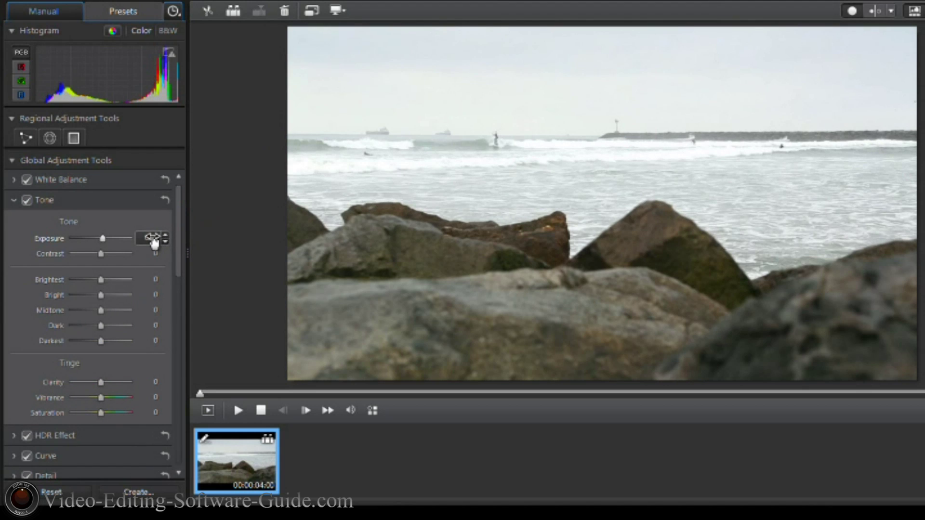
pyautogui.click(154, 241)
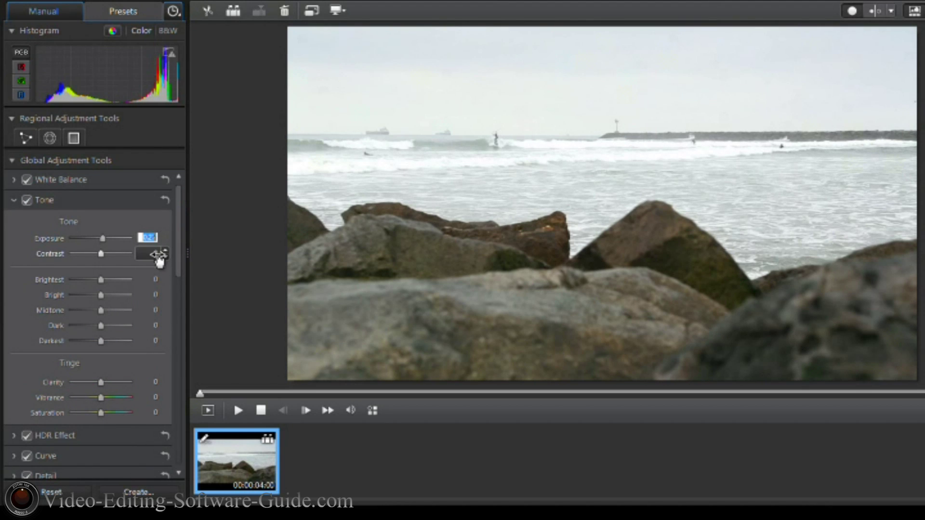
pyautogui.press('Up')
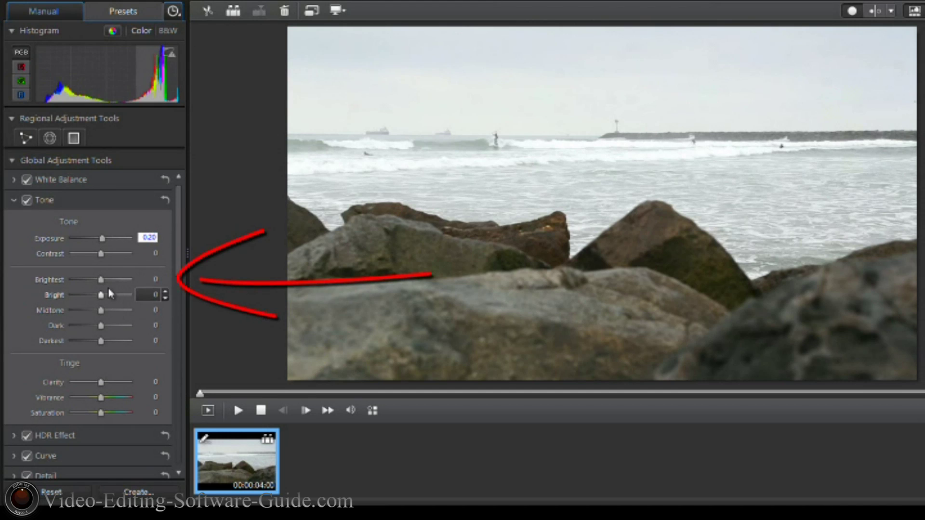
# Set the clip's Brightest tone value to 8 and its Midtone to -30
pyautogui.moveTo(100, 281); pyautogui.dragTo(102, 287)
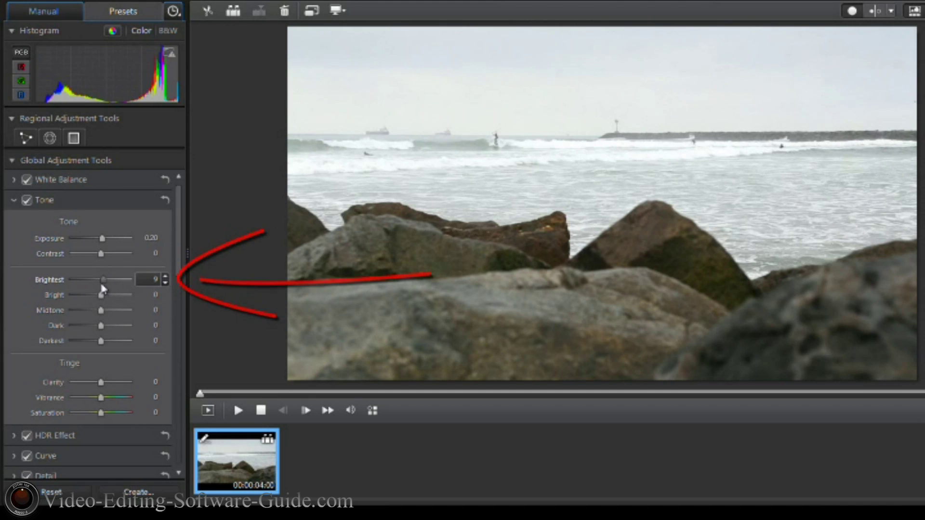
pyautogui.click(164, 285)
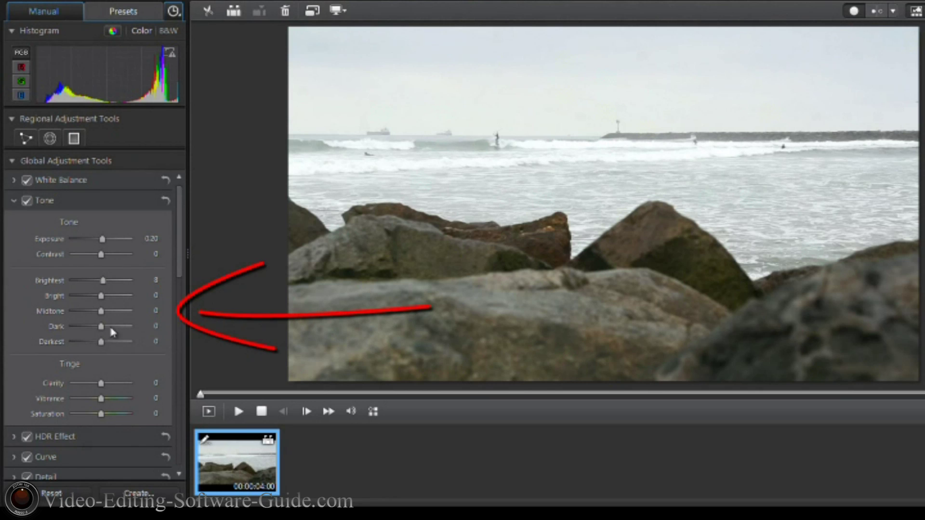
pyautogui.moveTo(102, 312); pyautogui.dragTo(92, 316)
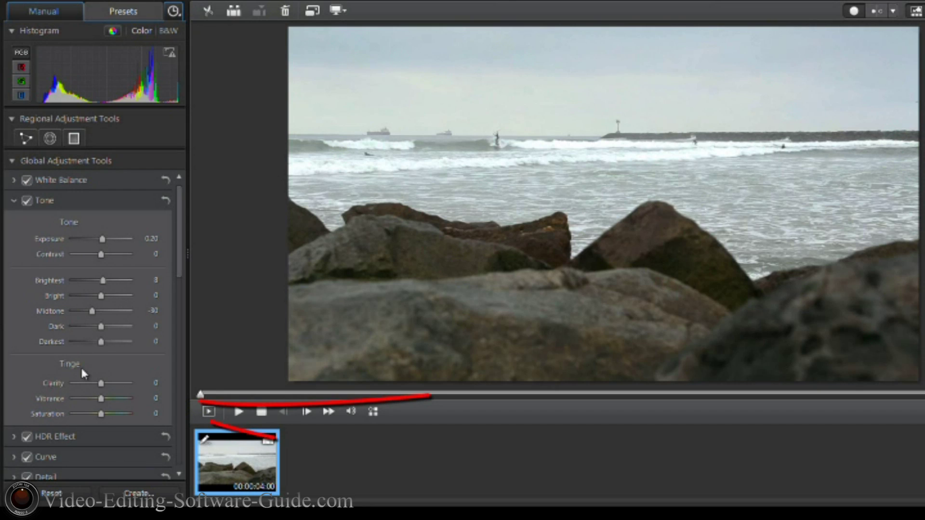
# Set the clip's Vibrance to 11 and its Saturation to 45
pyautogui.moveTo(101, 399); pyautogui.dragTo(104, 402)
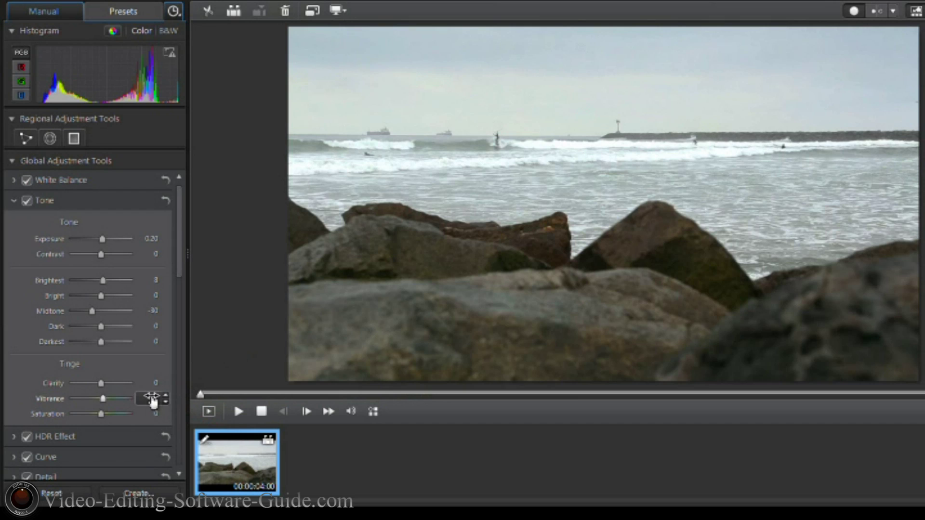
pyautogui.click(167, 398)
pyautogui.click(167, 398)
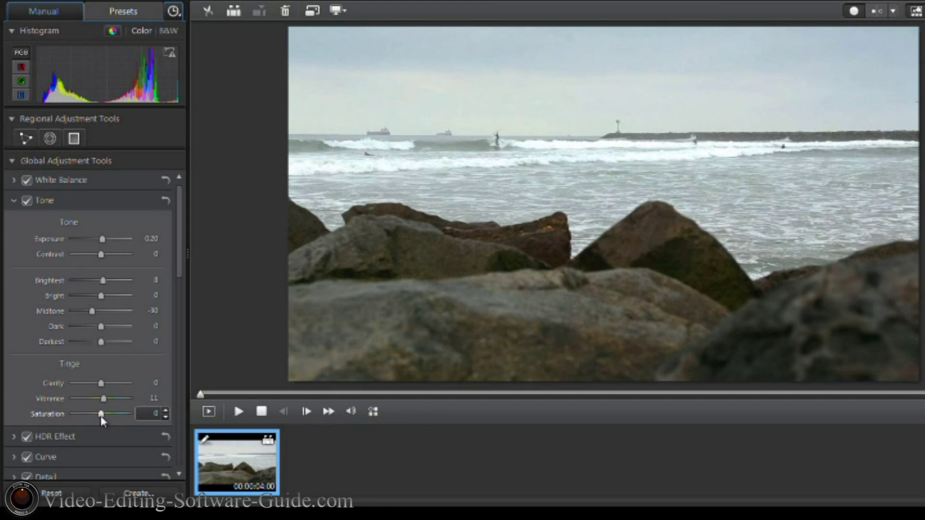
pyautogui.moveTo(103, 418); pyautogui.dragTo(111, 418)
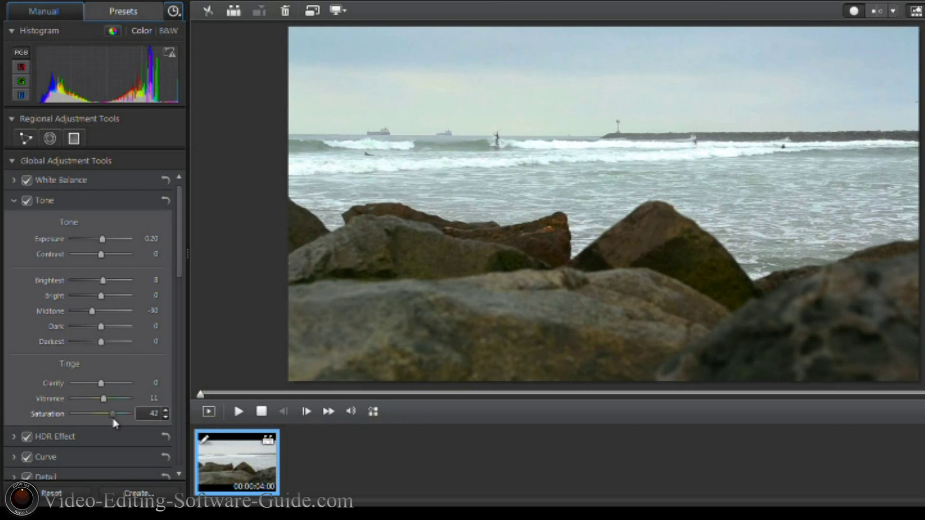
pyautogui.click(165, 410)
pyautogui.click(166, 417)
pyautogui.click(166, 419)
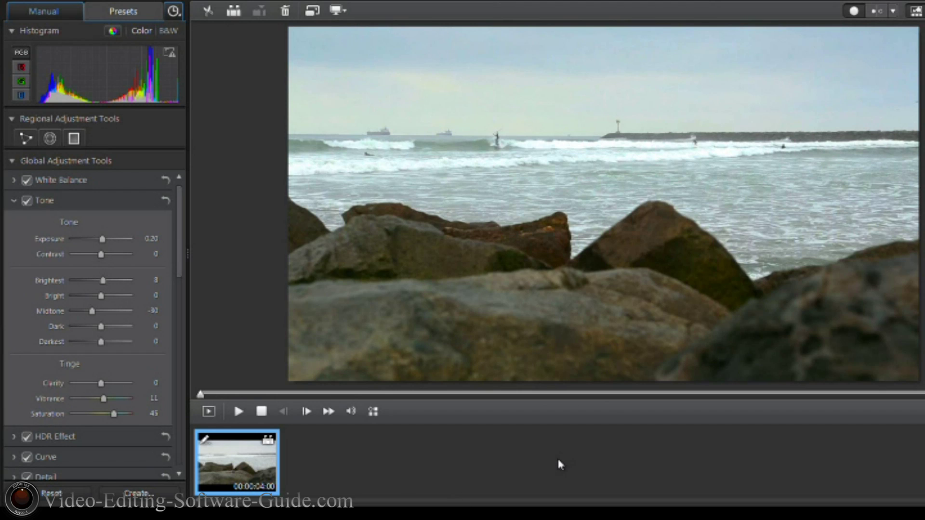
# Collapse the Tone section and expand the Curve section of the global adjustments
pyautogui.click(14, 201)
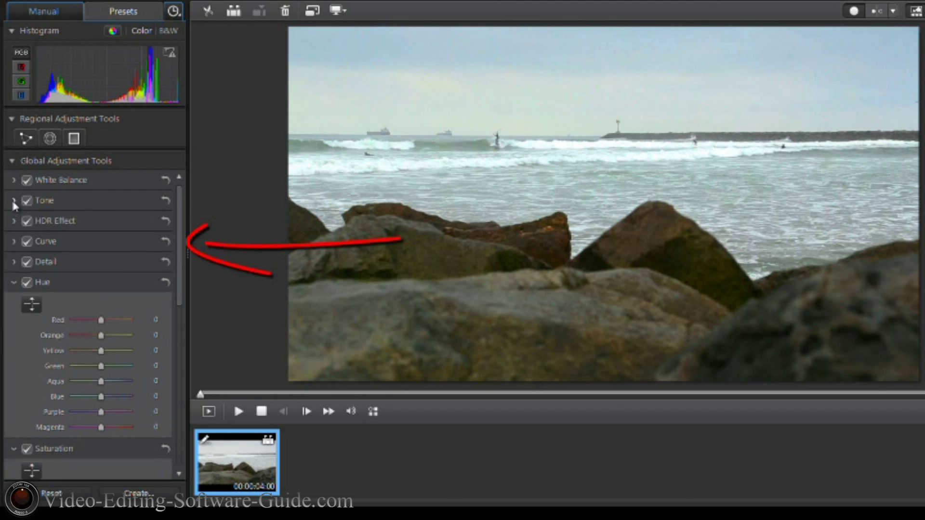
pyautogui.click(14, 243)
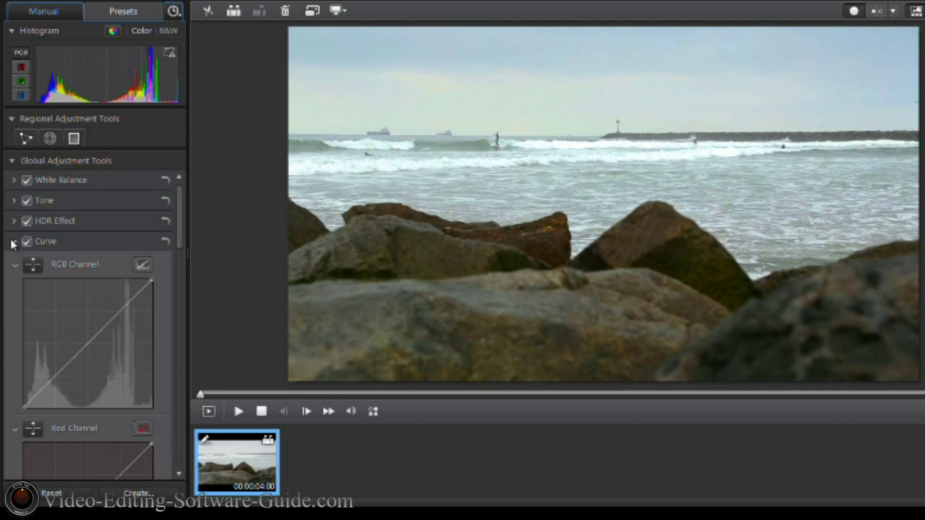
# Raise the Blue Channel curve slightly with one point in the highlights and one in the shadows
pyautogui.moveTo(179, 214); pyautogui.dragTo(185, 307)
pyautogui.scroll(-3, 186, 312)
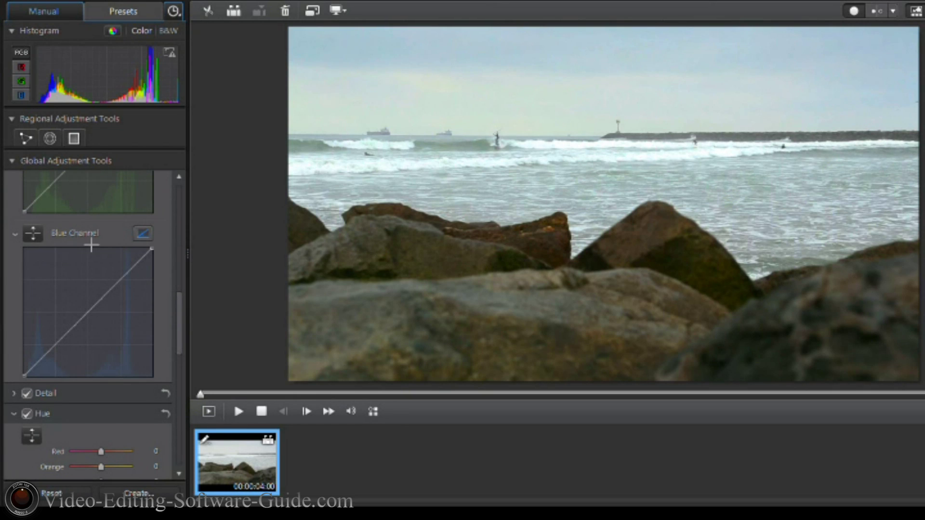
pyautogui.click(122, 278)
pyautogui.moveTo(122, 278); pyautogui.dragTo(118, 275)
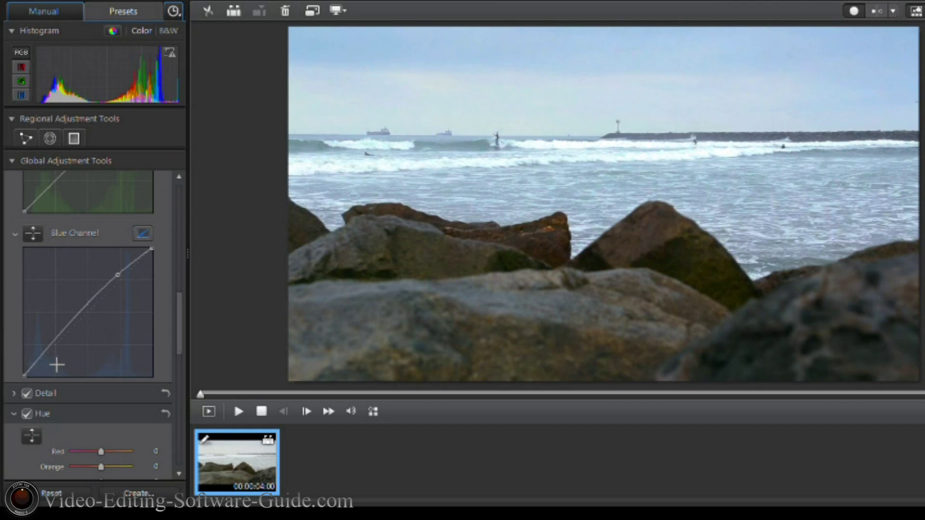
pyautogui.click(57, 340)
pyautogui.moveTo(56, 340); pyautogui.dragTo(57, 341)
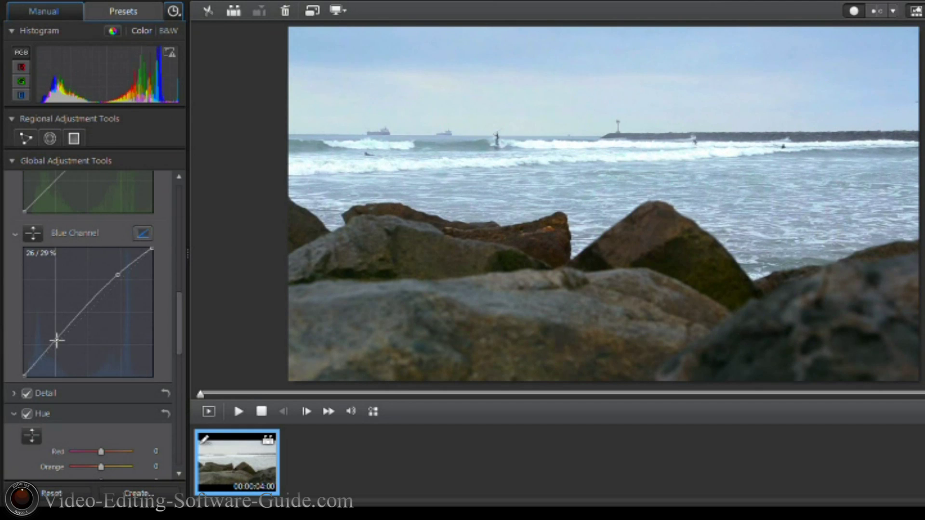
pyautogui.moveTo(58, 340); pyautogui.dragTo(57, 335)
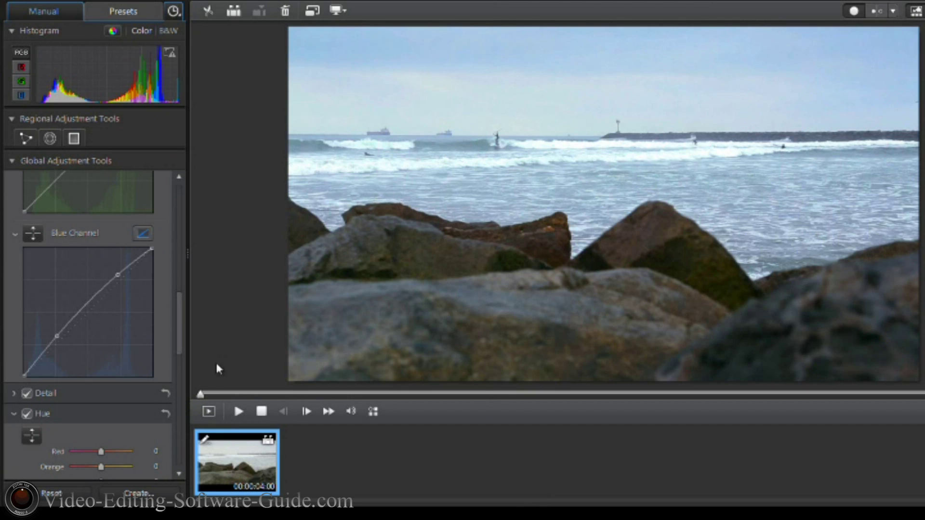
# Reset all curve adjustments to their original values
pyautogui.moveTo(178, 311); pyautogui.dragTo(181, 192)
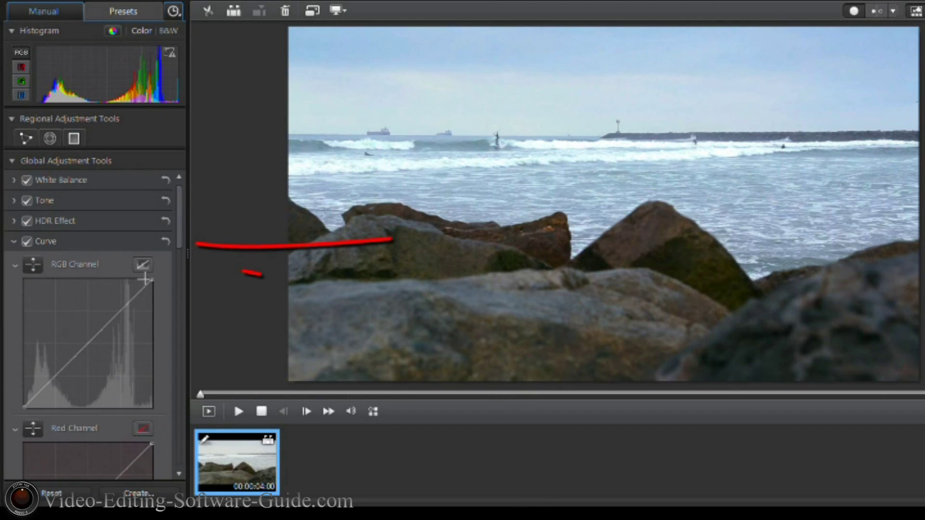
pyautogui.click(166, 242)
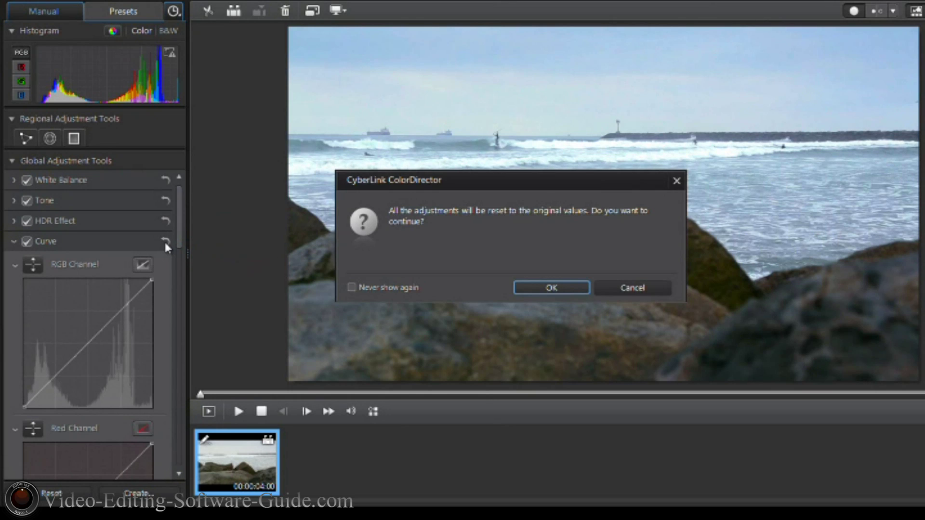
pyautogui.click(557, 289)
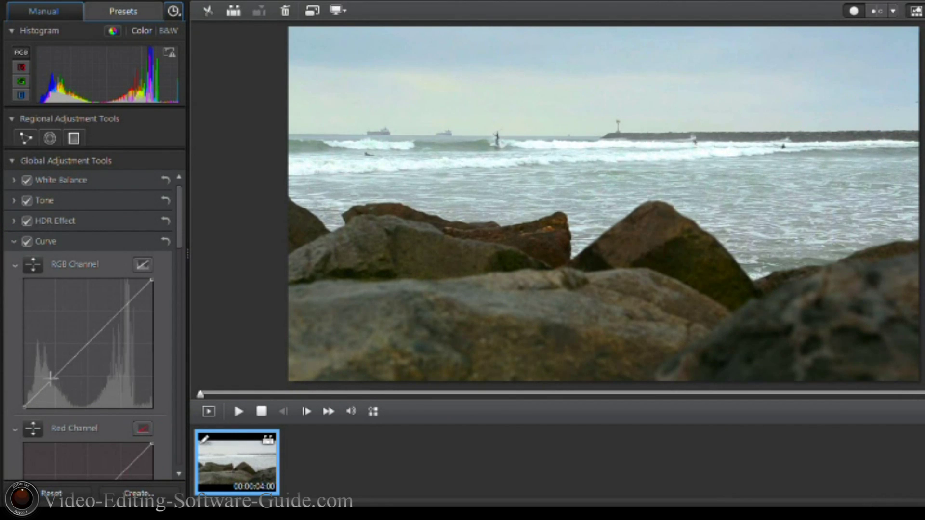
# Shape the RGB Channel curve into a gentle S by lowering a shadow point and raising a highlight point
pyautogui.moveTo(52, 381); pyautogui.dragTo(54, 381)
pyautogui.moveTo(119, 303); pyautogui.dragTo(124, 298)
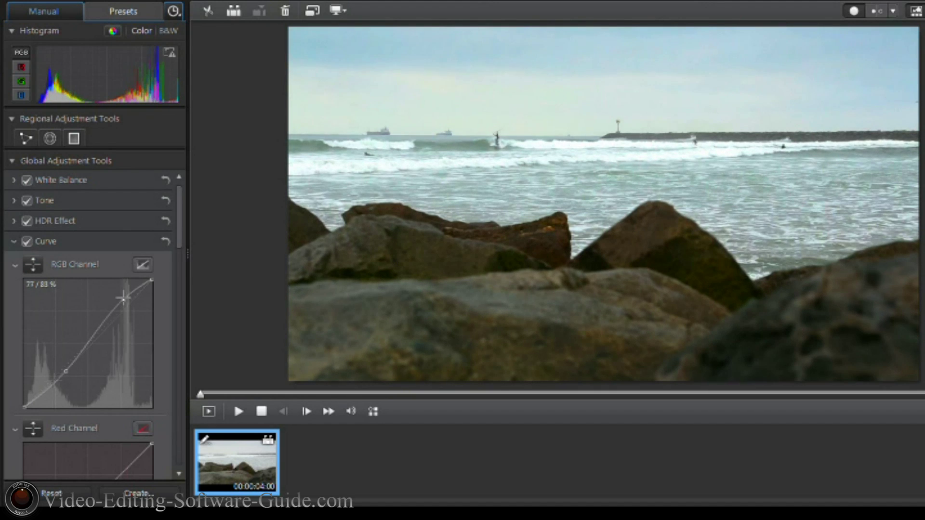
pyautogui.moveTo(124, 299); pyautogui.dragTo(121, 300)
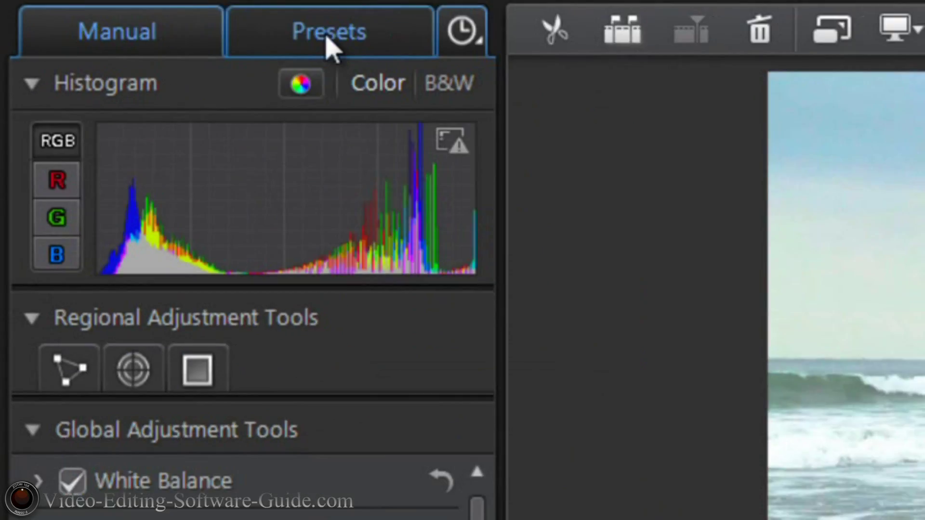
# Try the Bright Life default preset on the clip, remove it again and browse the other presets
pyautogui.click(489, 61)
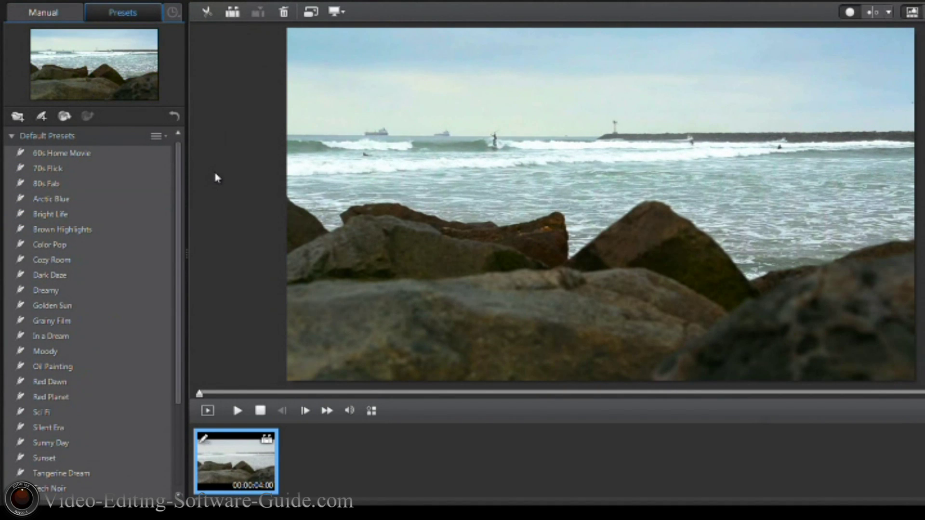
pyautogui.click(93, 217)
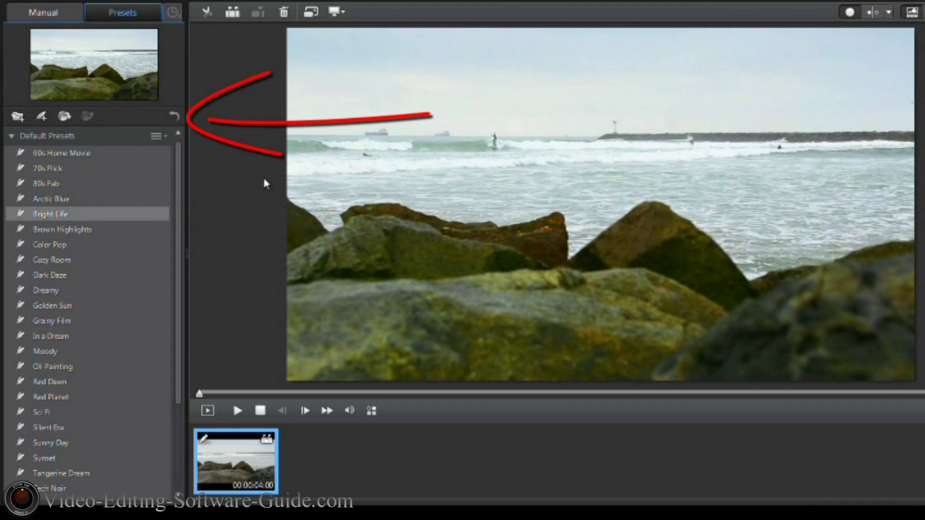
pyautogui.click(174, 117)
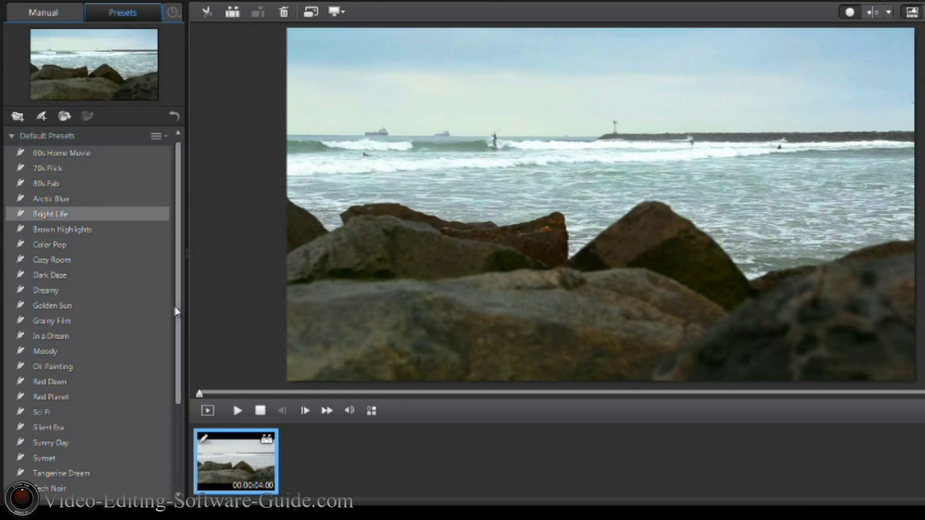
pyautogui.moveTo(179, 307); pyautogui.dragTo(179, 395)
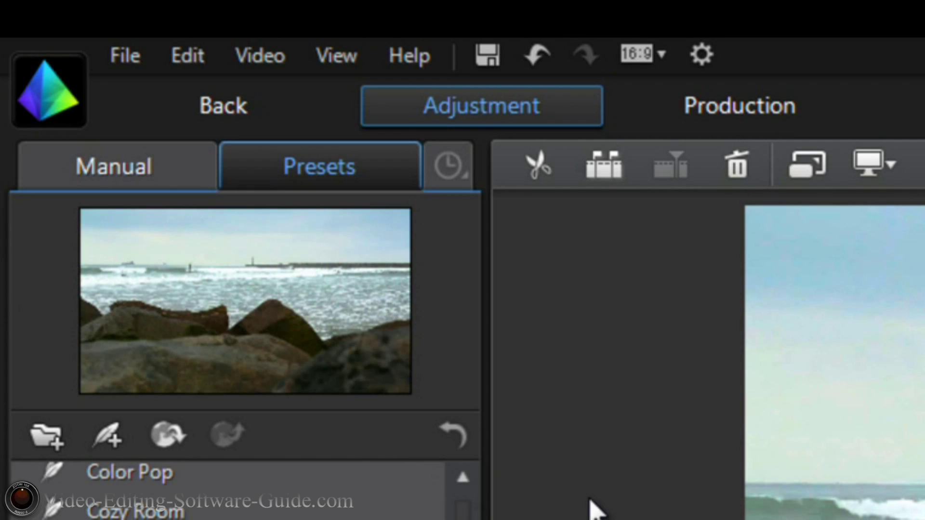
pyautogui.scroll(5, 227, 486)
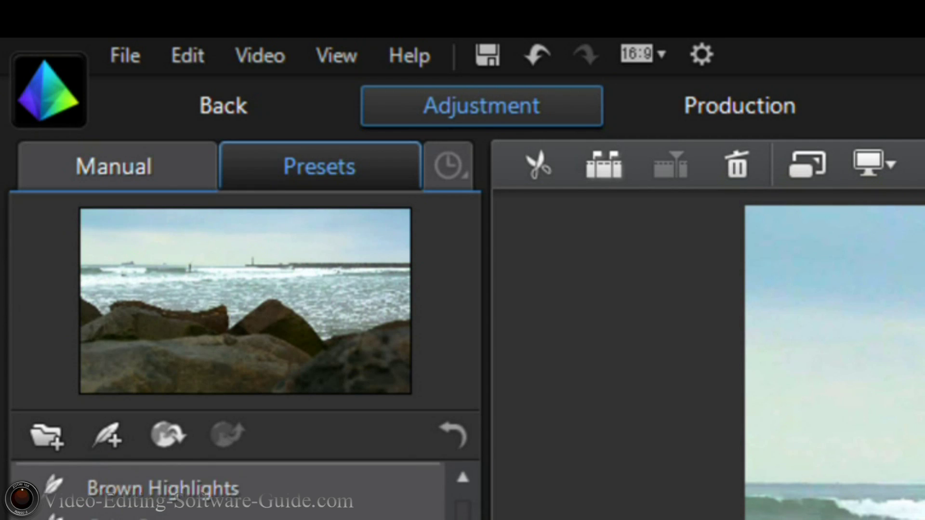
# Return to the manual adjustments and go back to PowerDirector with the color-corrected clip
pyautogui.click(143, 188)
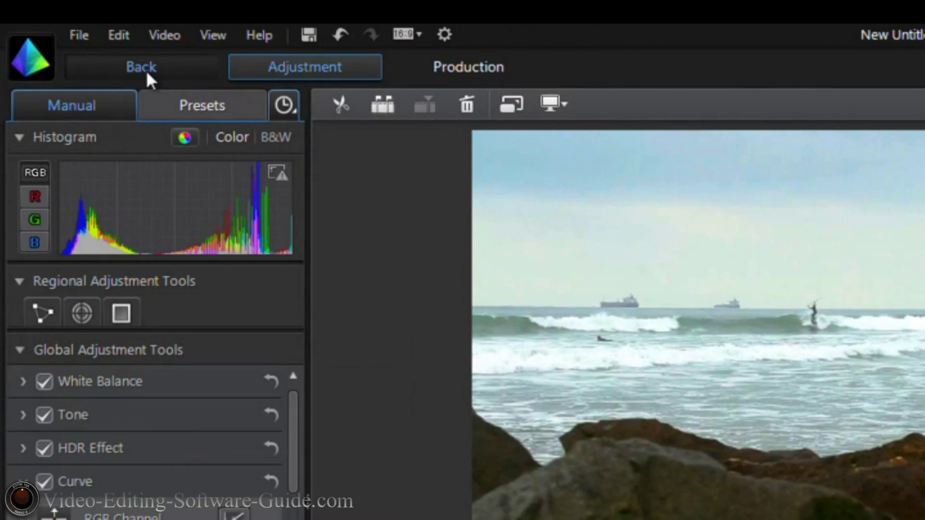
pyautogui.click(236, 127)
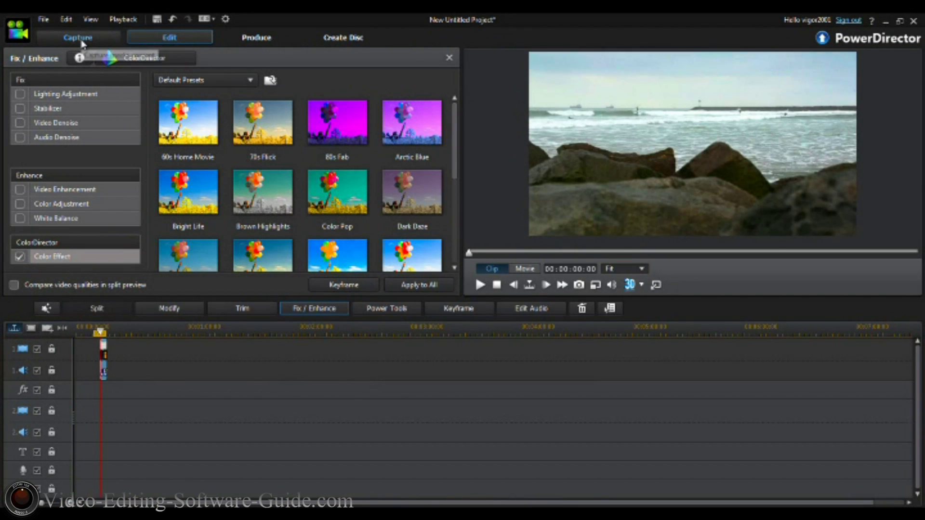